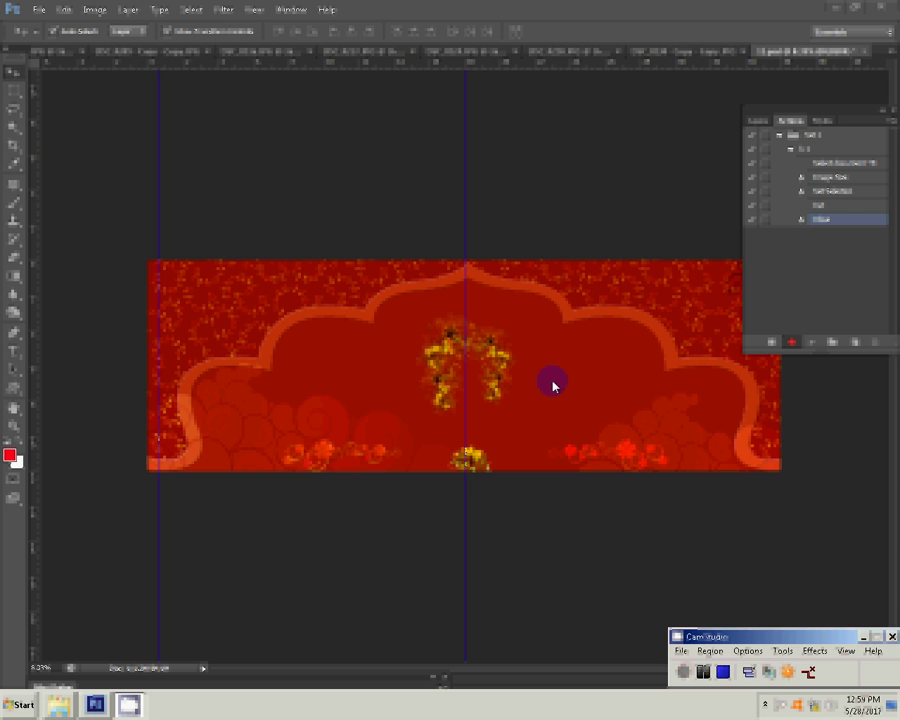
Paste the copied wedding couple photo onto the red album spread.
left_click(63, 10)
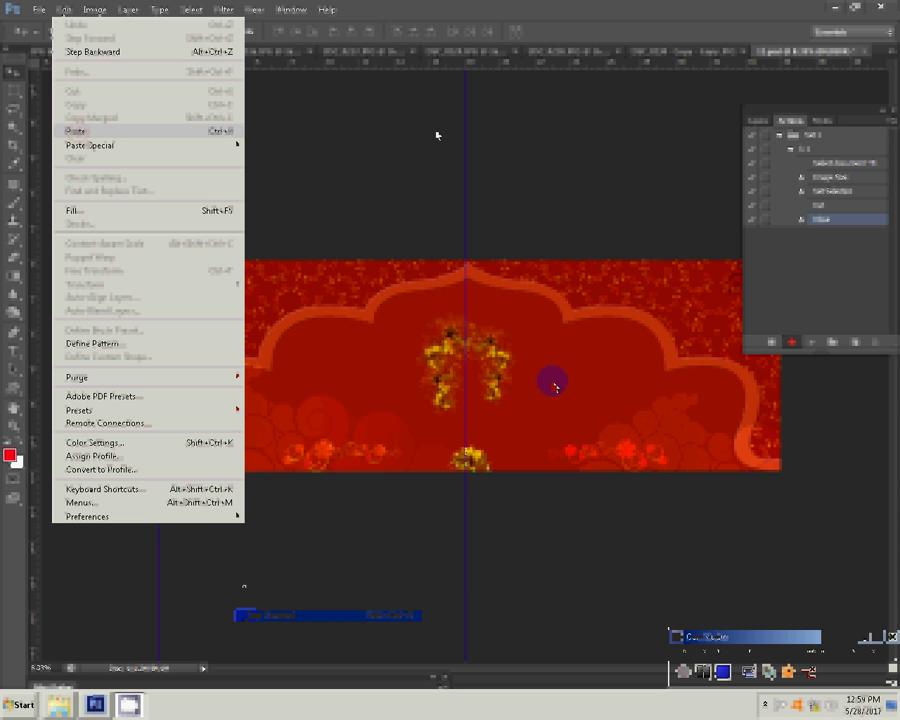
key("Return")
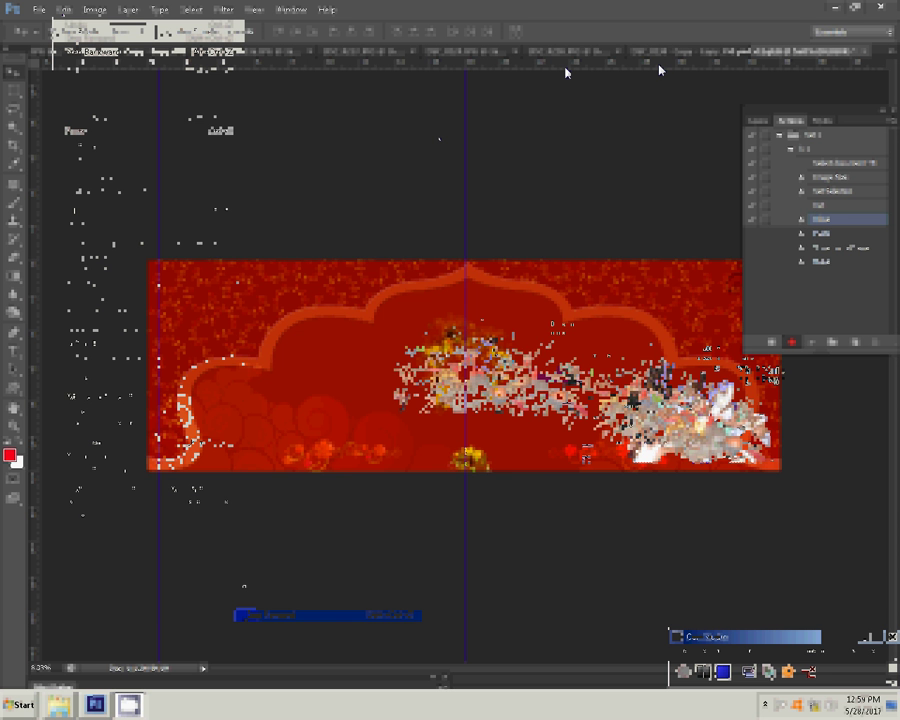
key("ctrl+v")
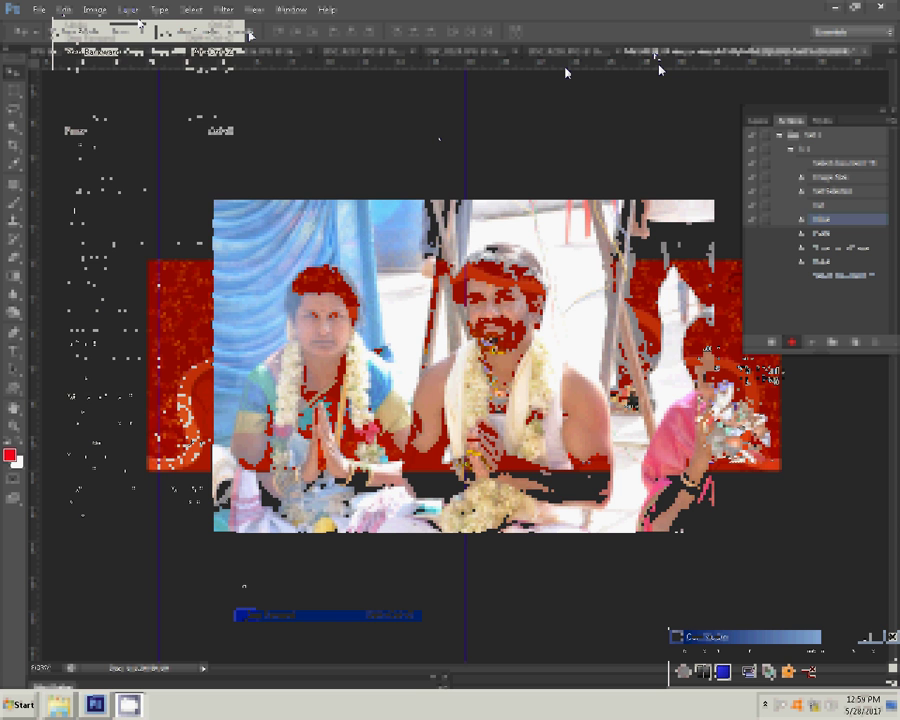
Resize the couple photo to 2400 × 1594 pixels and close it without saving.
left_click(94, 10)
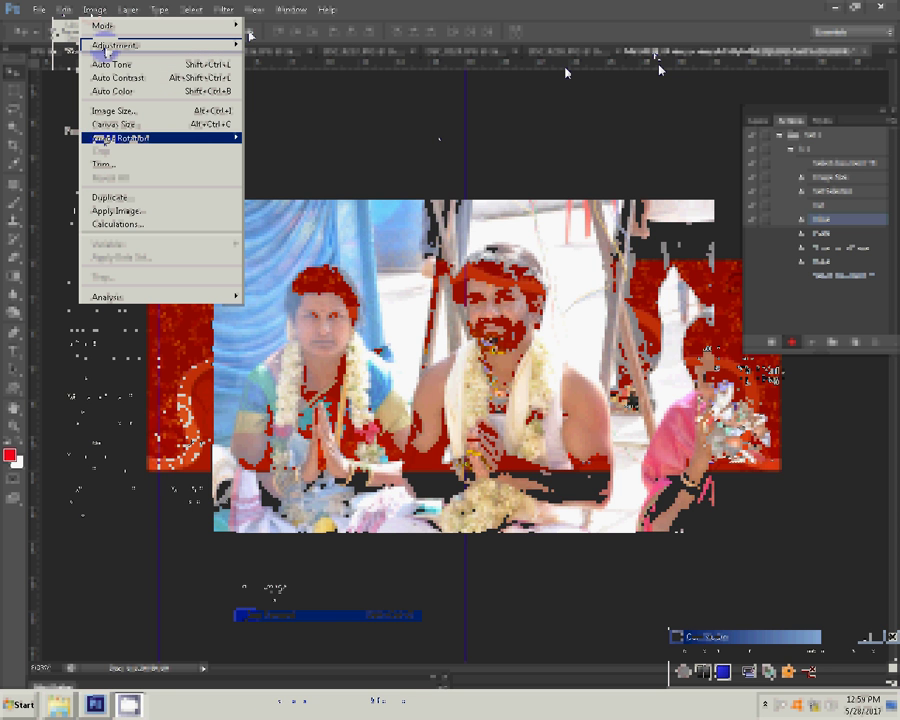
left_click(112, 110)
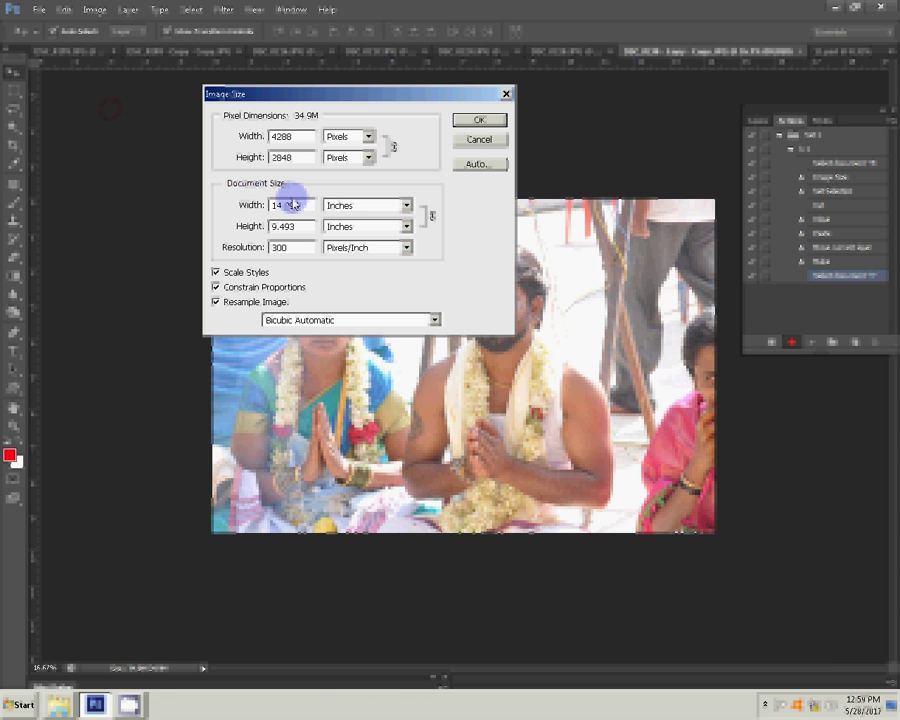
double_click(293, 204)
type("3")
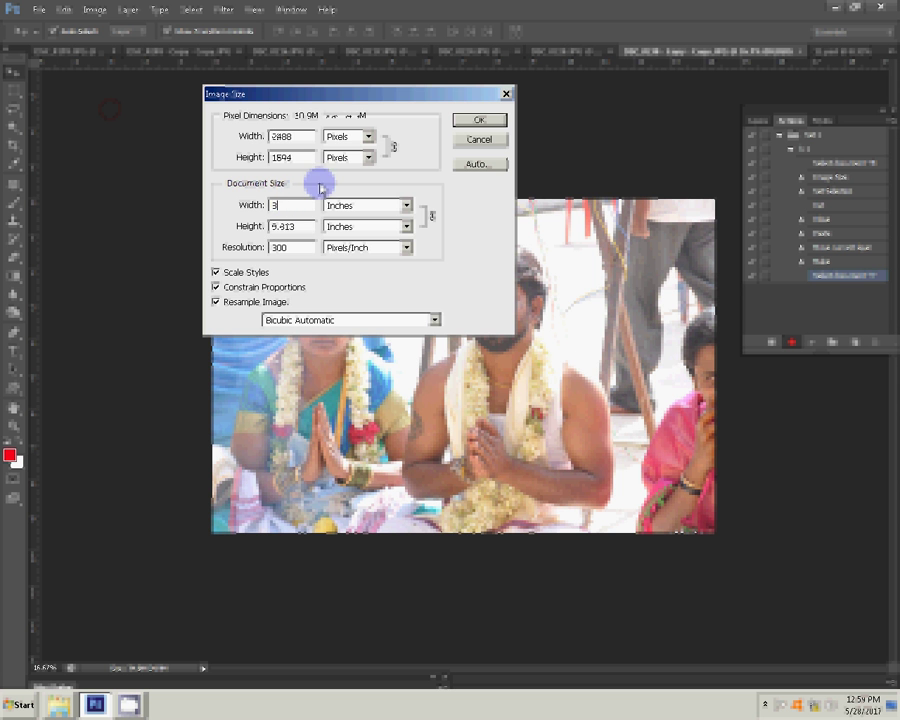
left_click(489, 120)
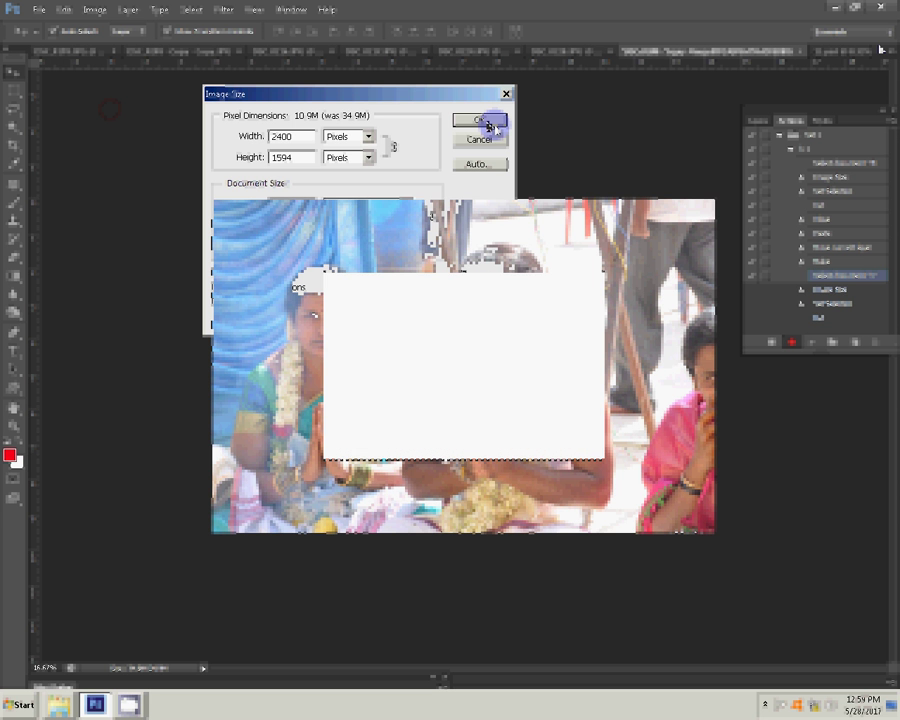
left_click(478, 269)
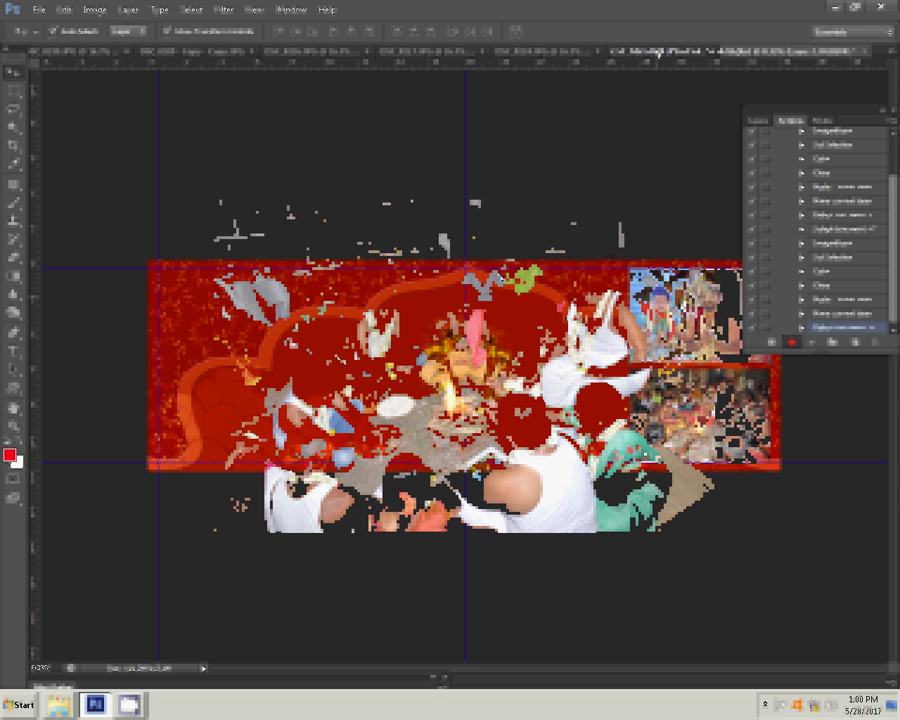
Resize the next photo from 14.293 to 8 inches wide.
left_click(94, 9)
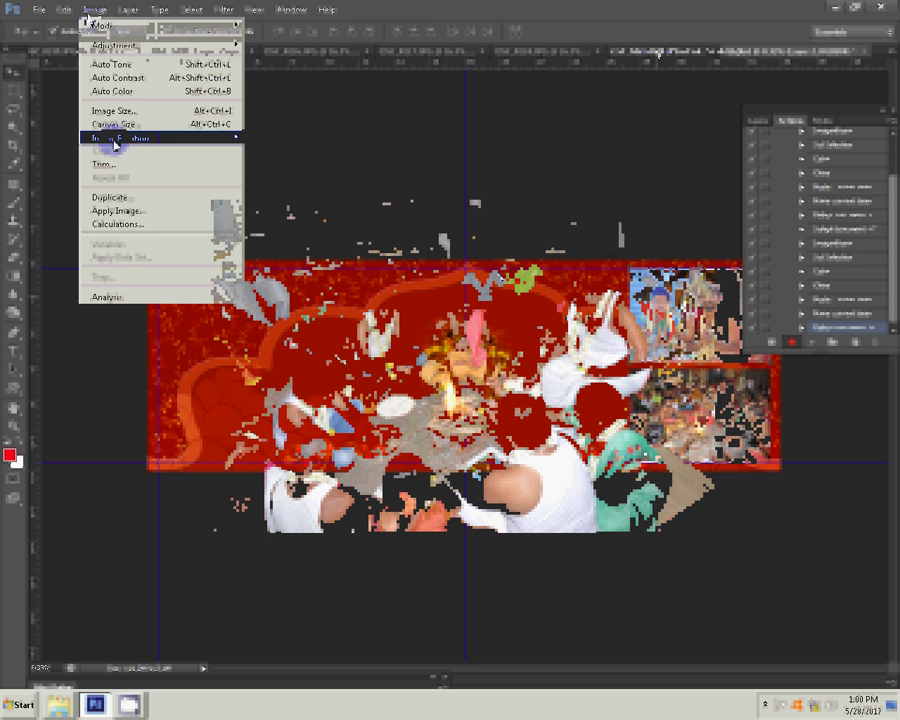
left_click(114, 108)
double_click(299, 205)
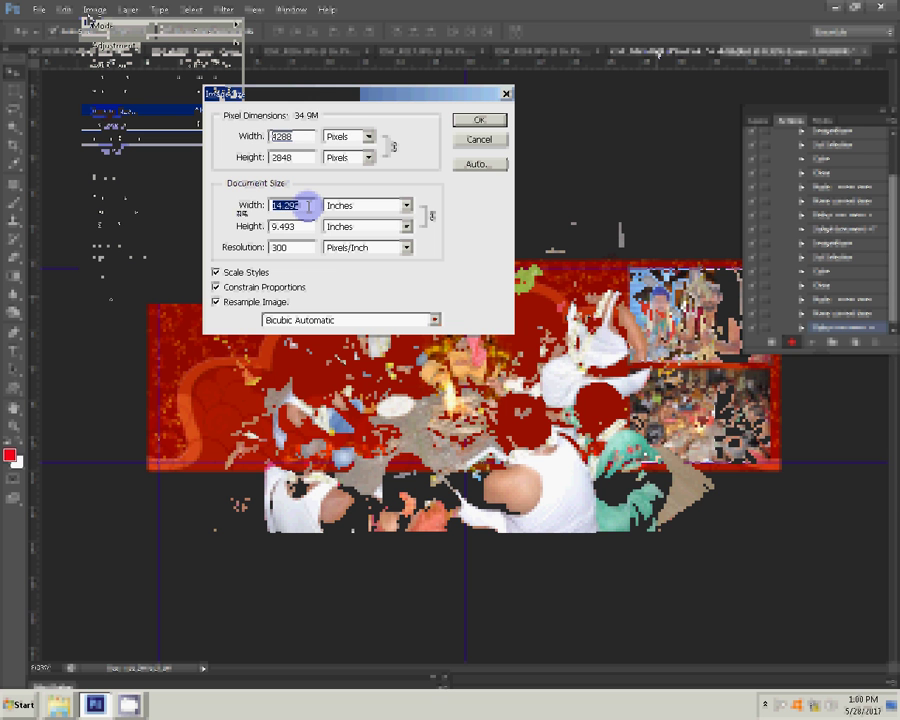
type("8")
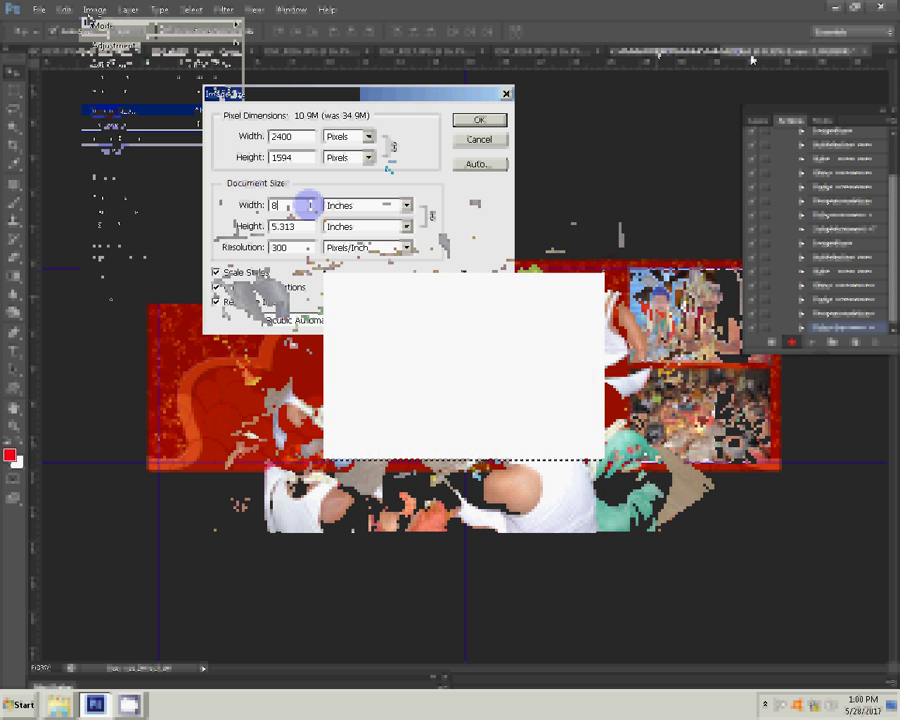
Close the resized photo unsaved and position its pasted copy just right of the centre guide.
key("ctrl+w")
left_click(464, 268)
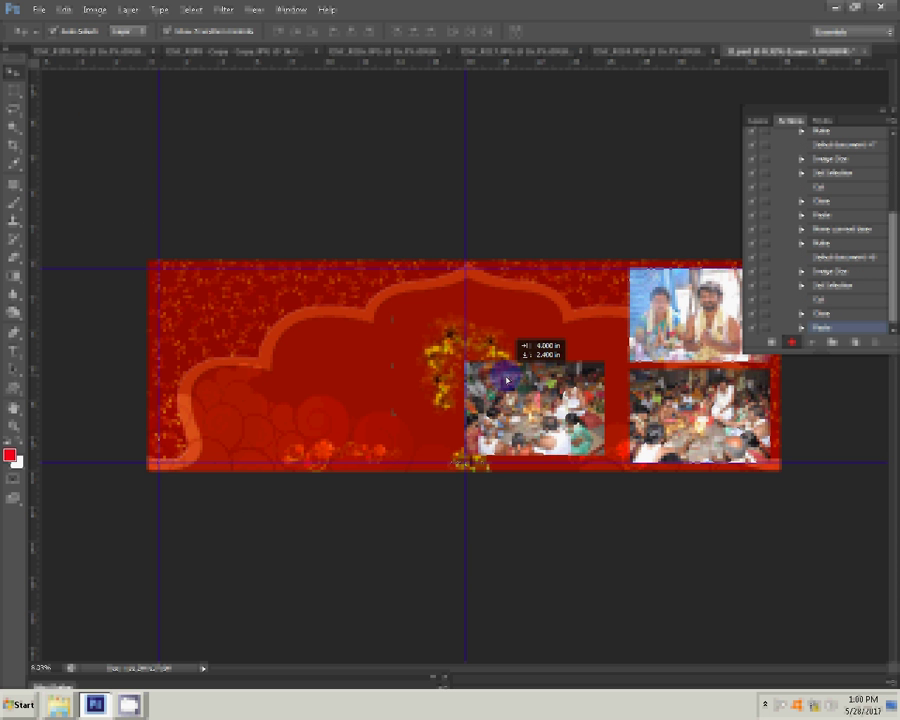
left_click_drag(508, 374, 517, 383)
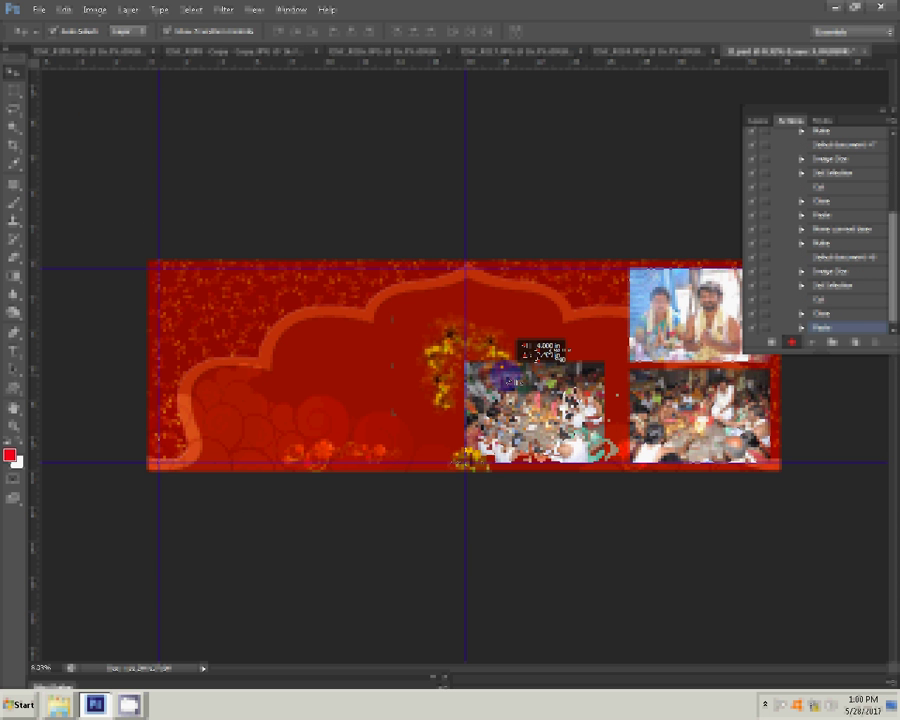
left_click(635, 52)
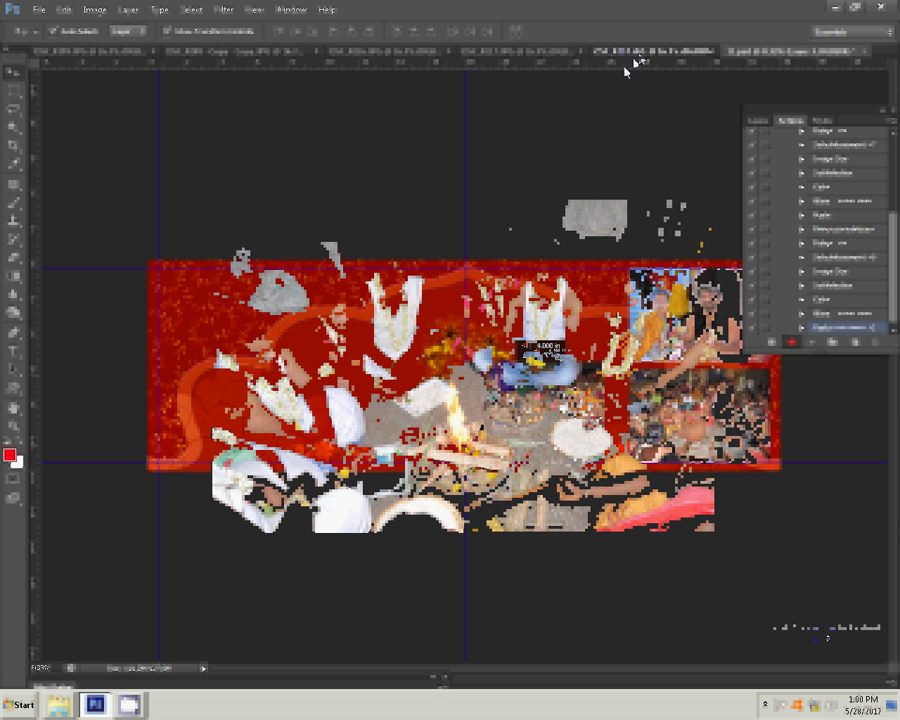
Resize the DSC_0224 photo to 8 inches wide.
left_click(92, 10)
left_click(120, 110)
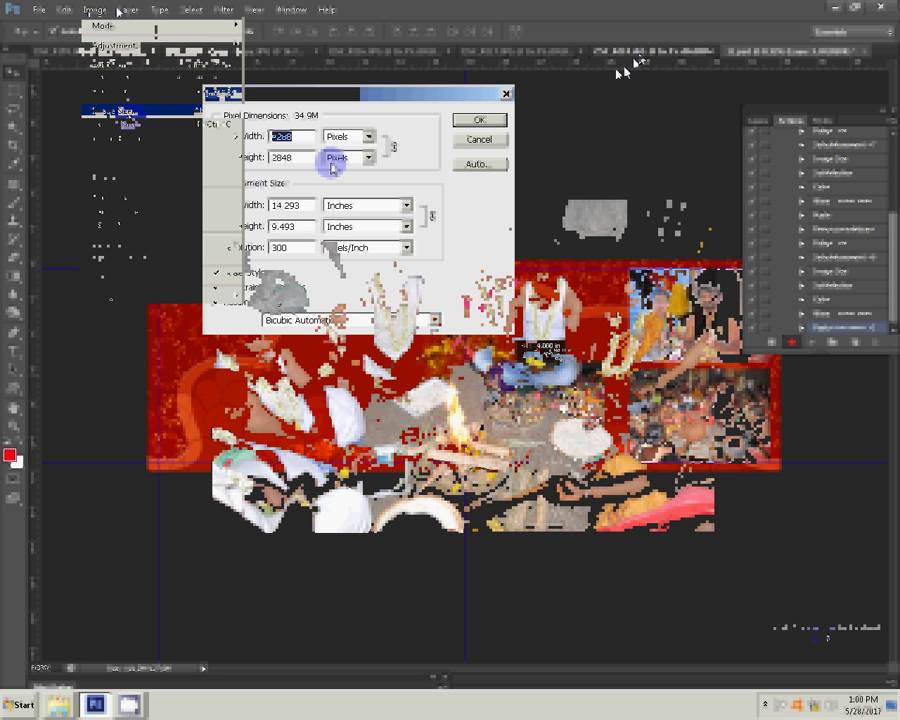
left_click(262, 205)
type("8")
left_click(424, 197)
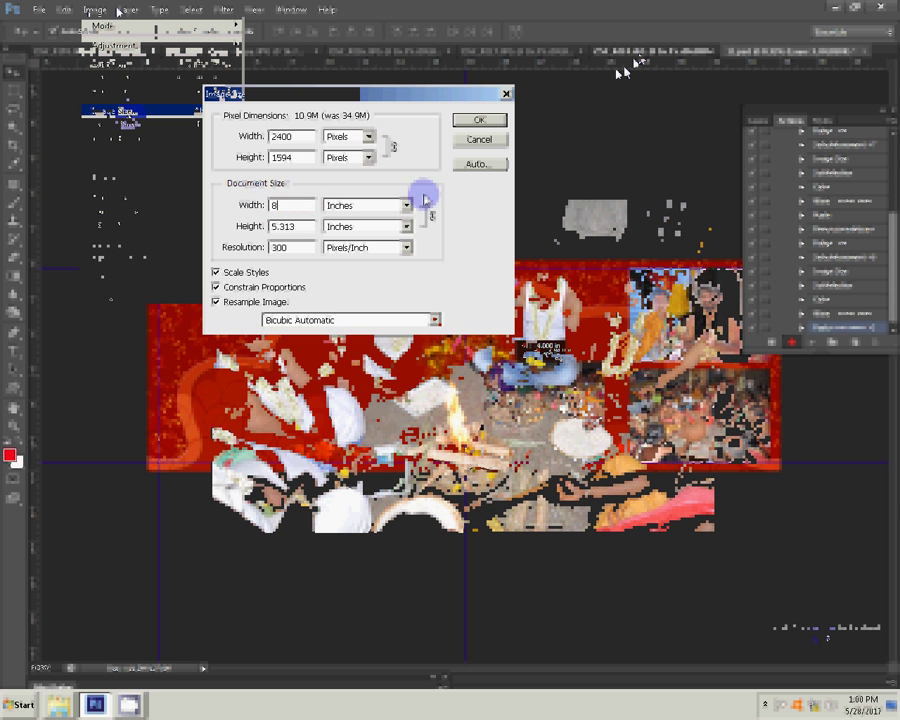
left_click(480, 119)
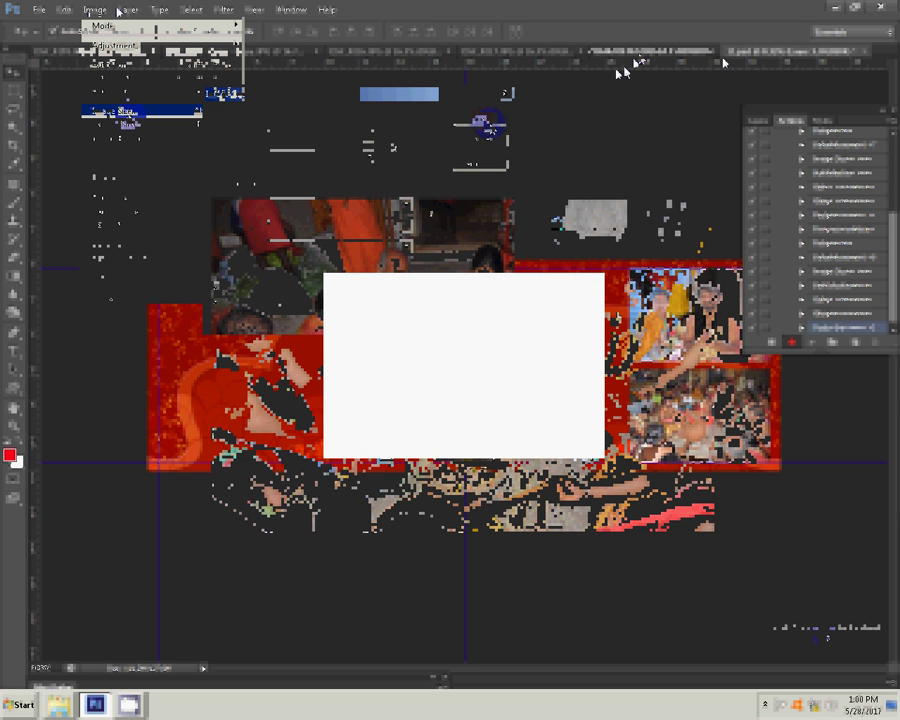
Close DSC_0224 without saving, cancelling the JPEG Options prompt.
left_click(432, 48)
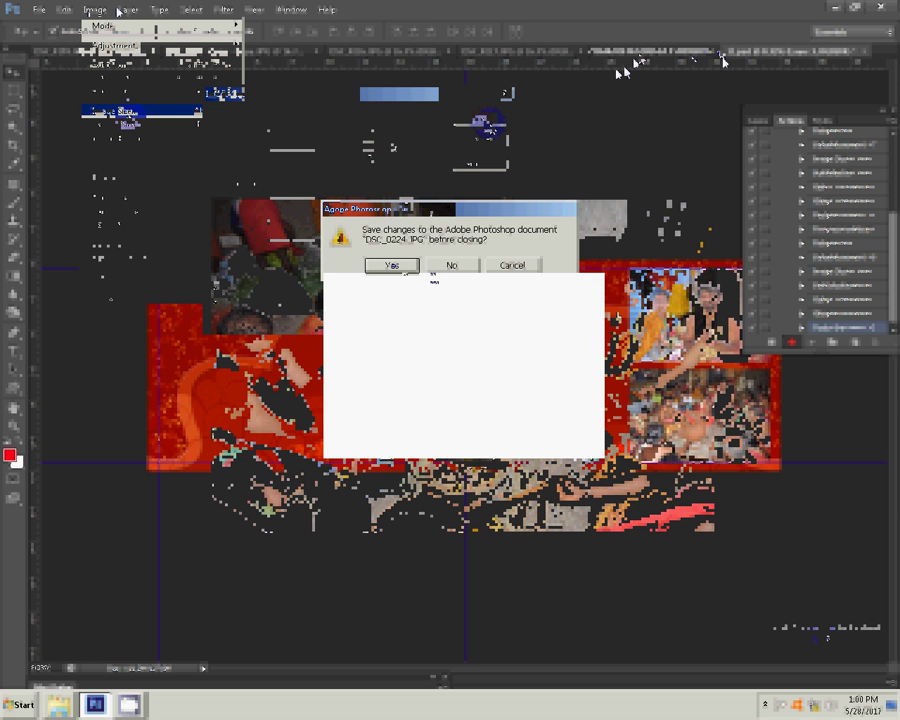
key("Return")
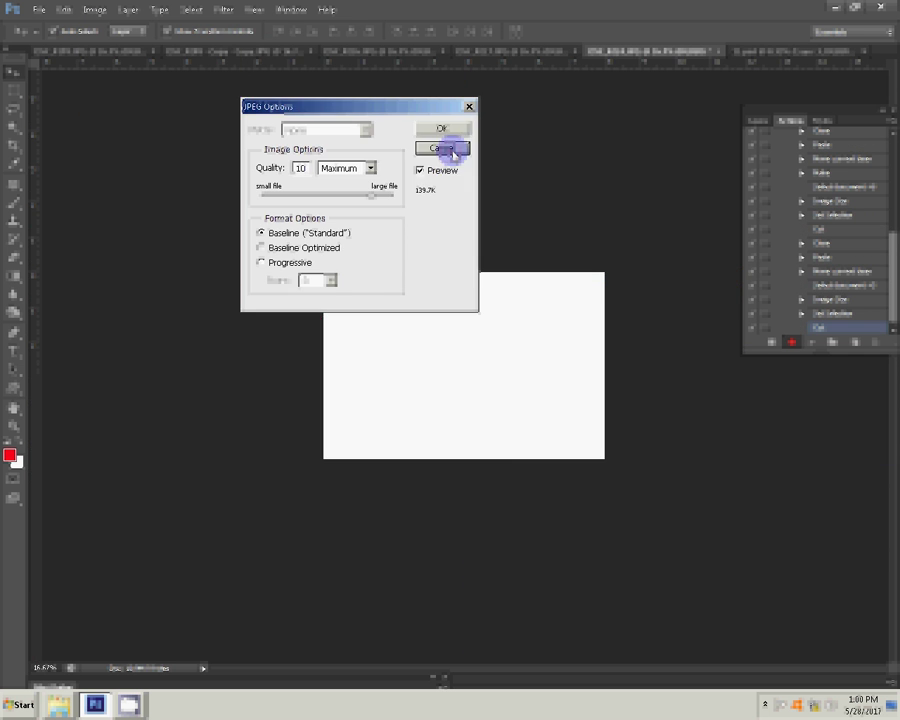
left_click(450, 149)
left_click(726, 52)
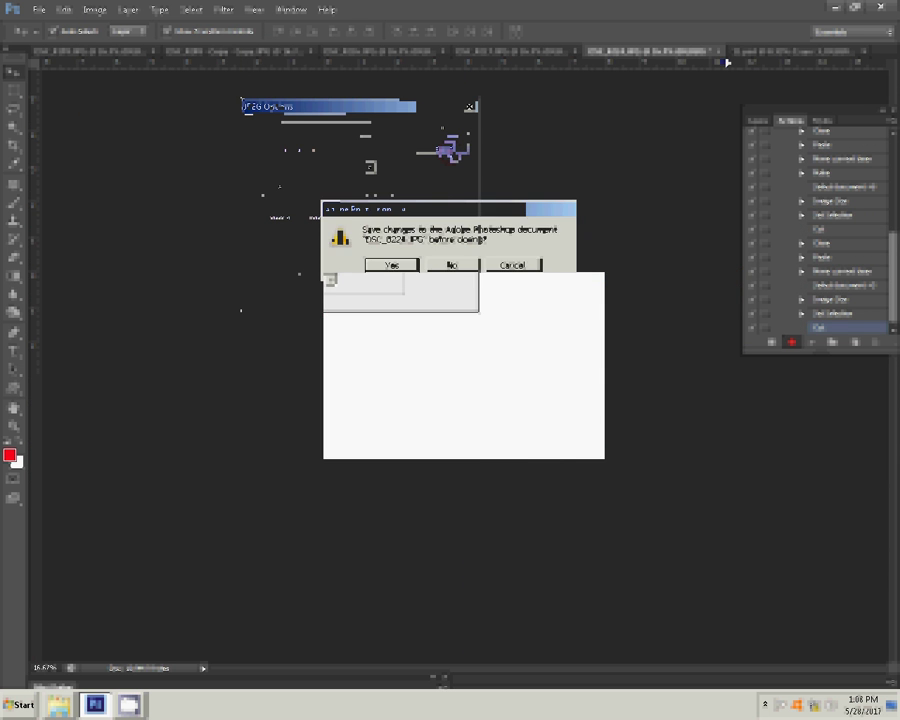
left_click(454, 266)
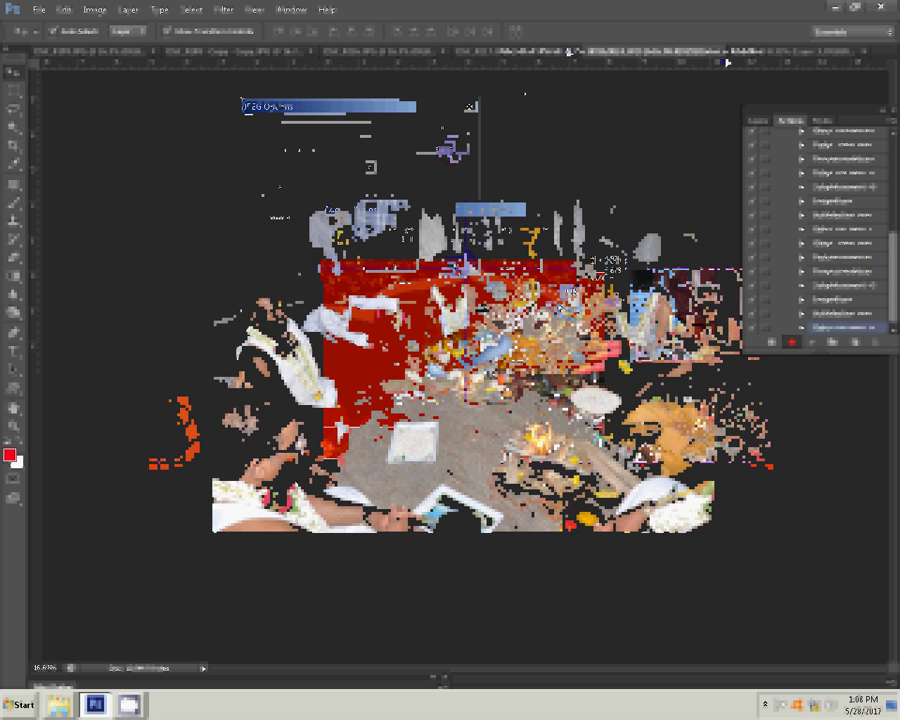
Resize DSC_0216 to 8 inches wide.
left_click(94, 10)
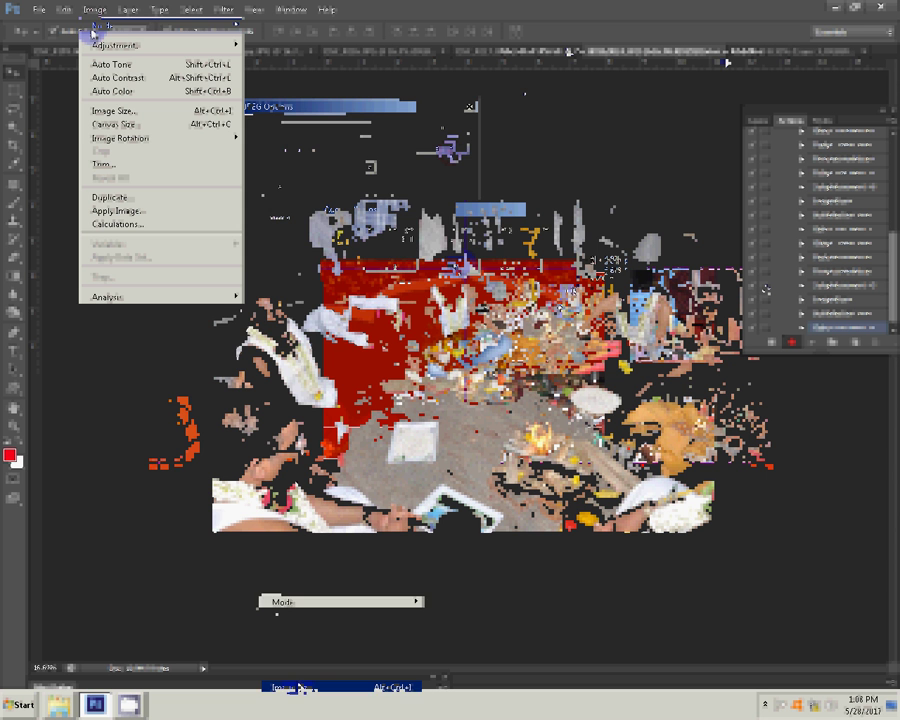
left_click(115, 111)
left_click(232, 221)
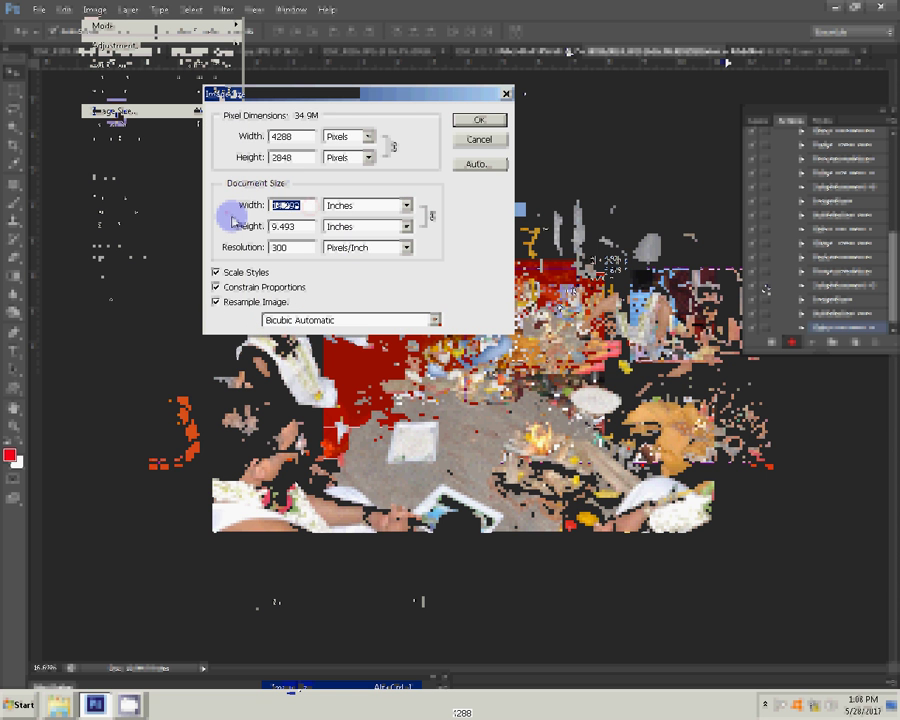
type("8")
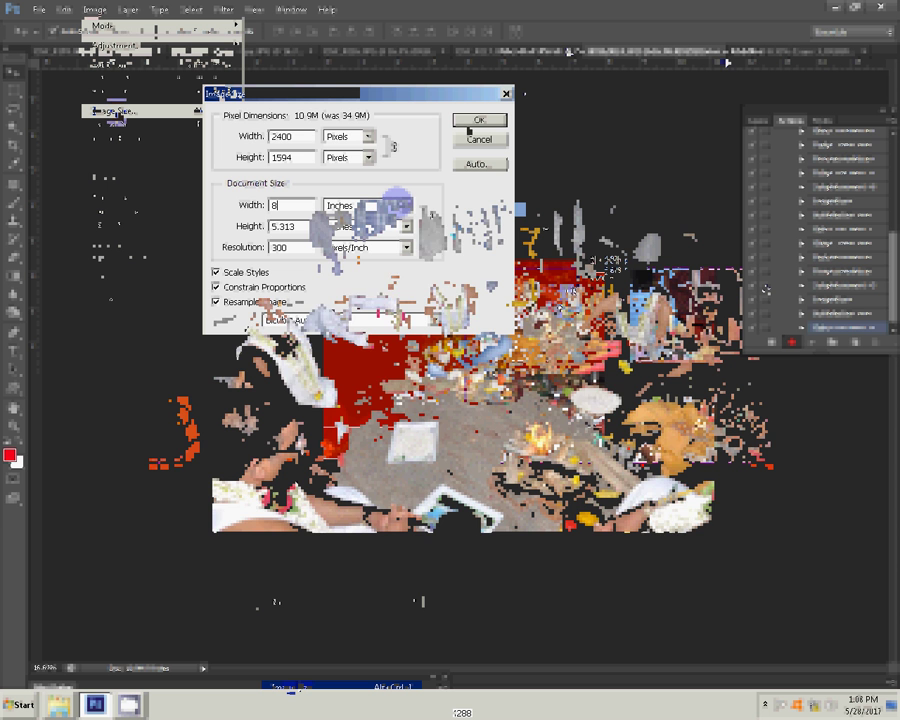
left_click(472, 122)
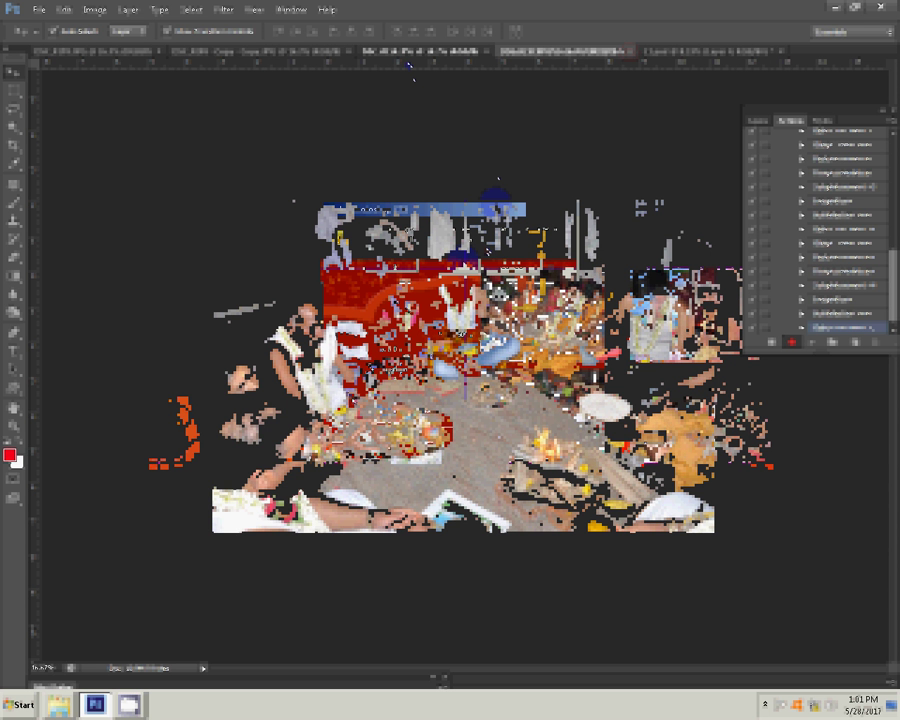
Shrink DSC_0216's document width to 3 and close it without saving.
left_click(90, 12)
mouse_move(120, 138)
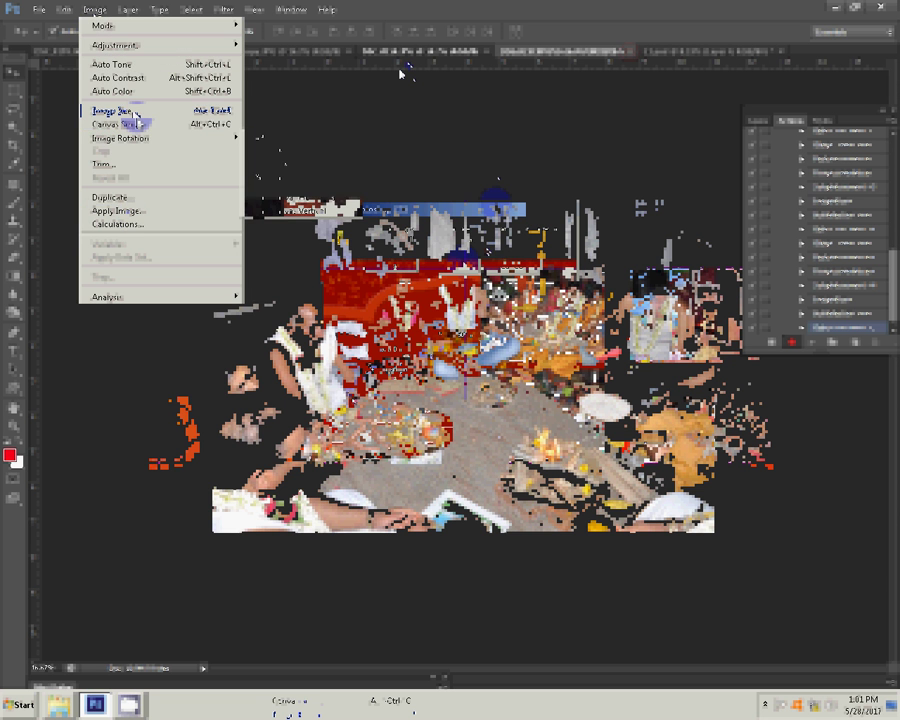
left_click(136, 116)
key("Tab")
key("Tab")
type("3")
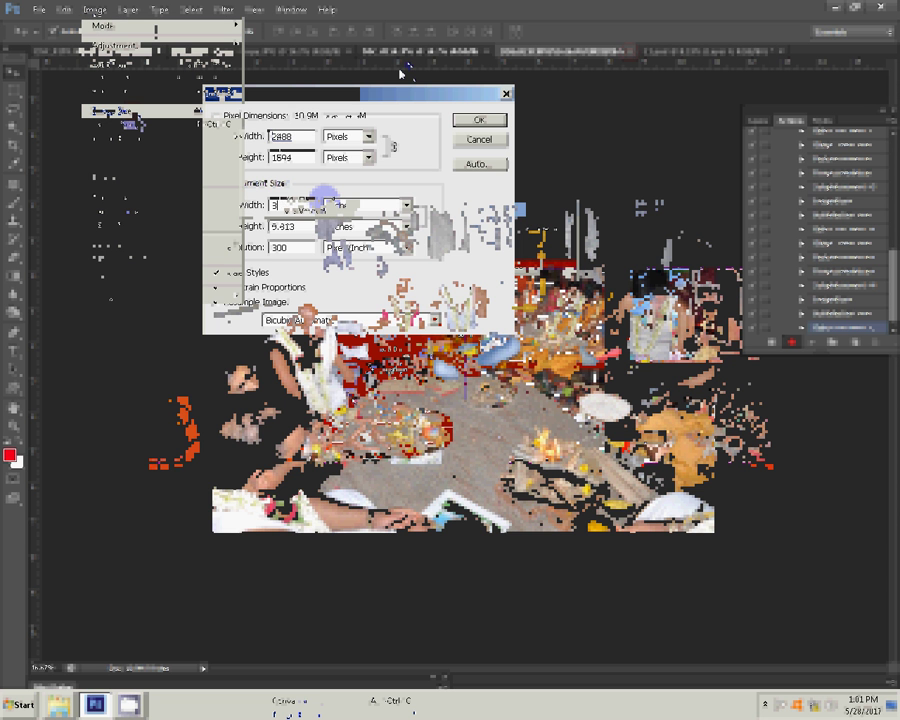
left_click(476, 119)
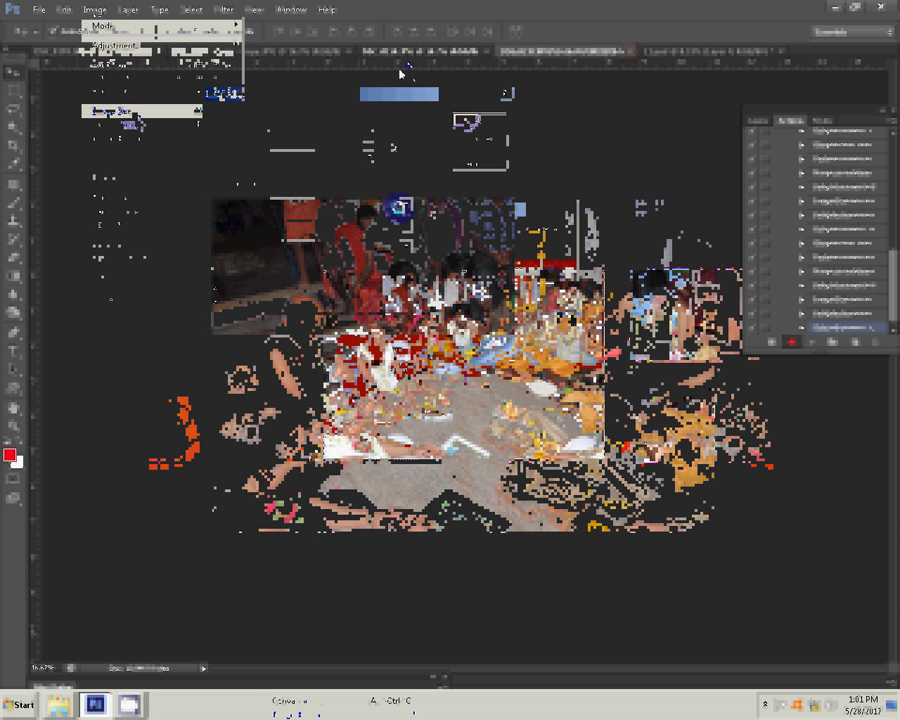
left_click(483, 50)
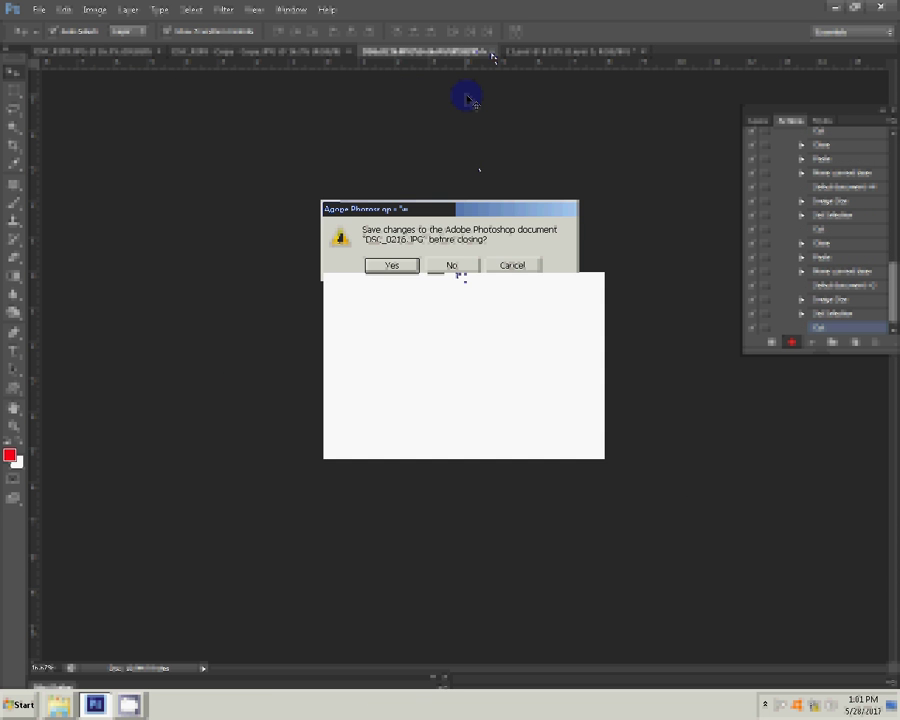
left_click(455, 265)
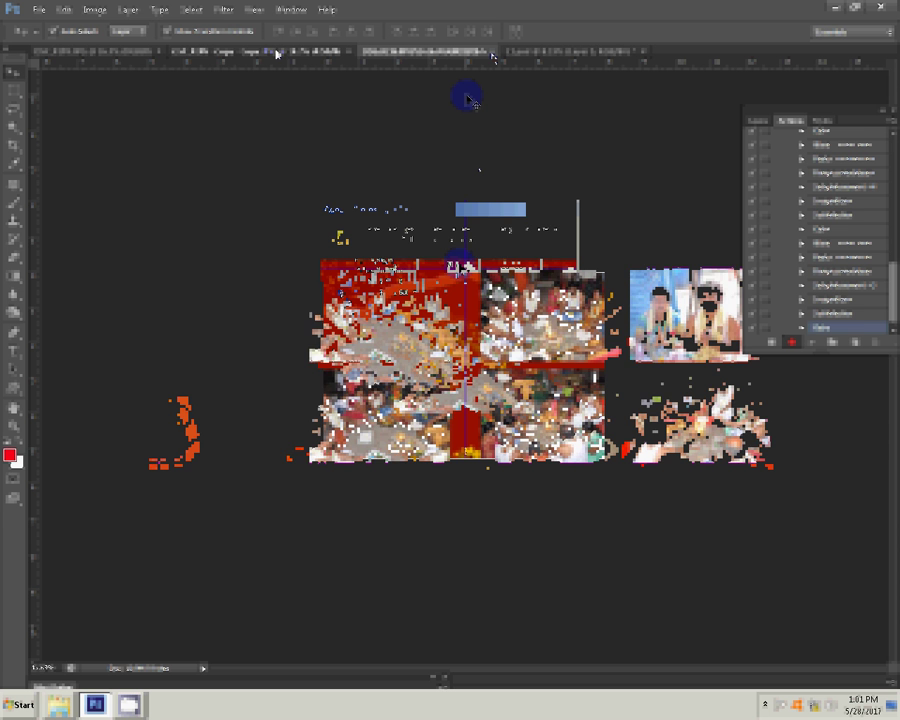
Resize the DSC_0209 copy to 8 inches wide (2400×1594 px) and close it.
left_click(95, 10)
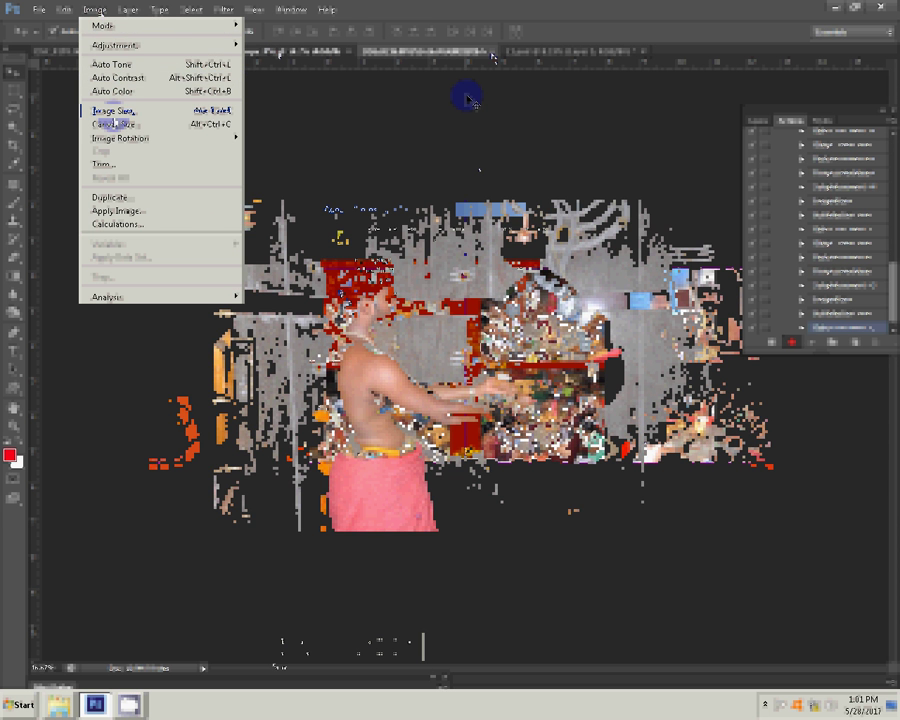
left_click(112, 111)
double_click(282, 205)
type("8")
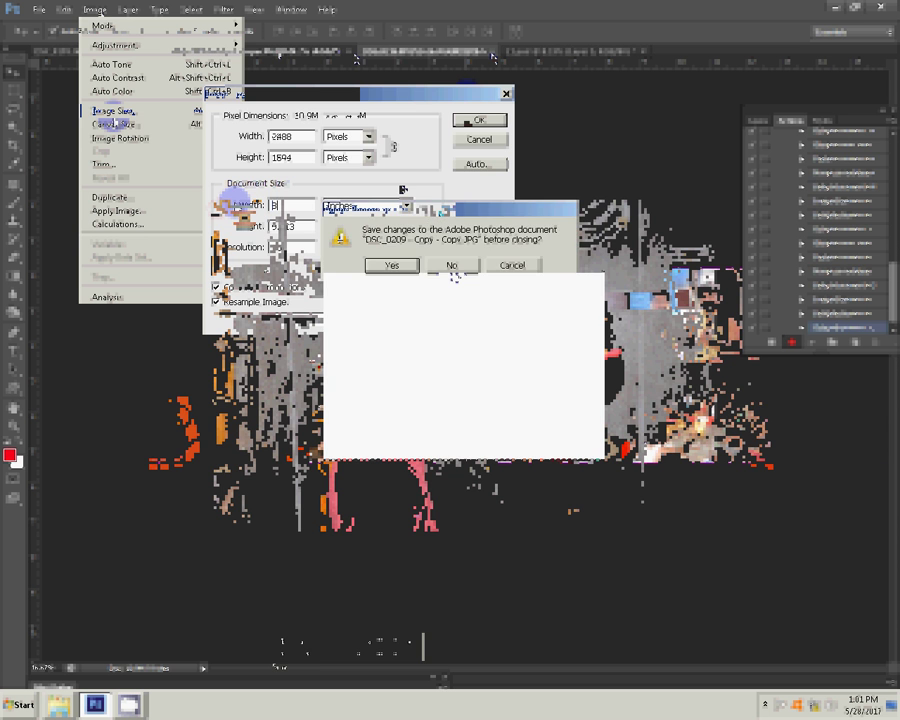
left_click(456, 268)
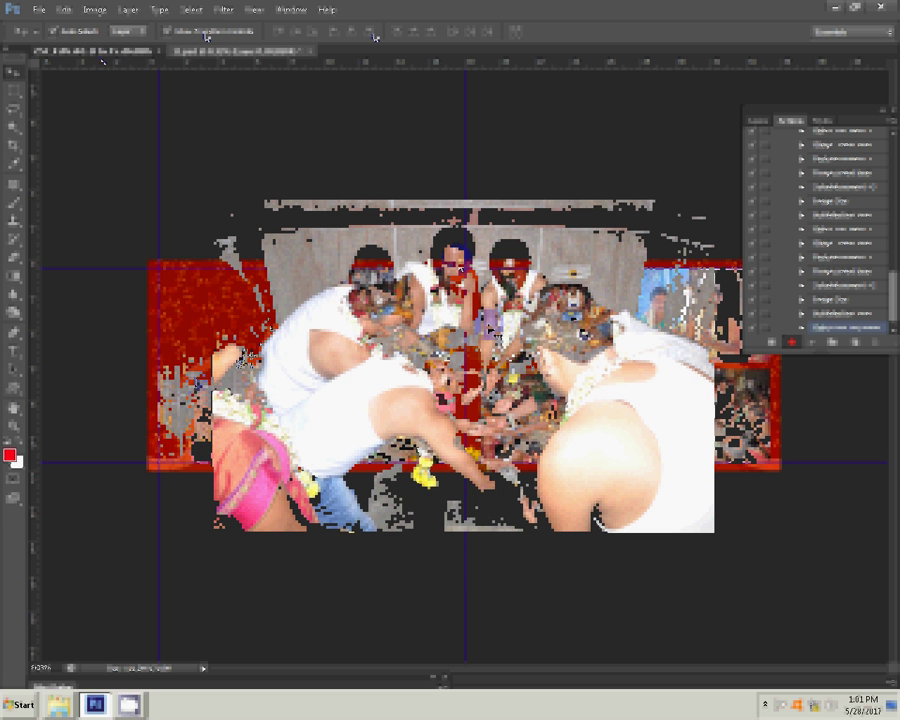
Resize DSC_0199.JPG to 8 inches wide (2400×1594 px) and close it without saving.
left_click(94, 10)
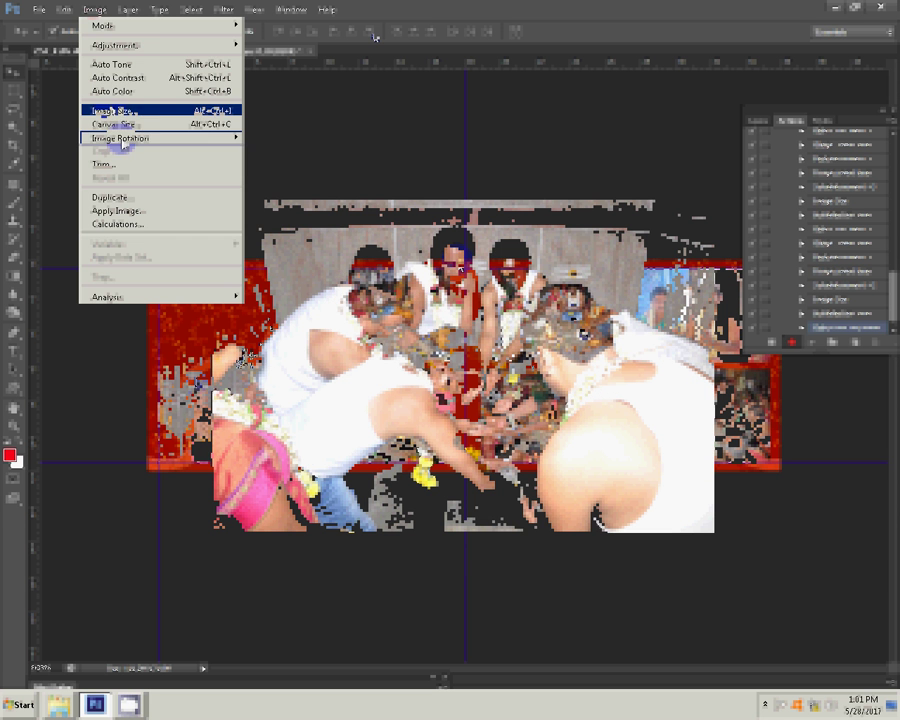
left_click(112, 110)
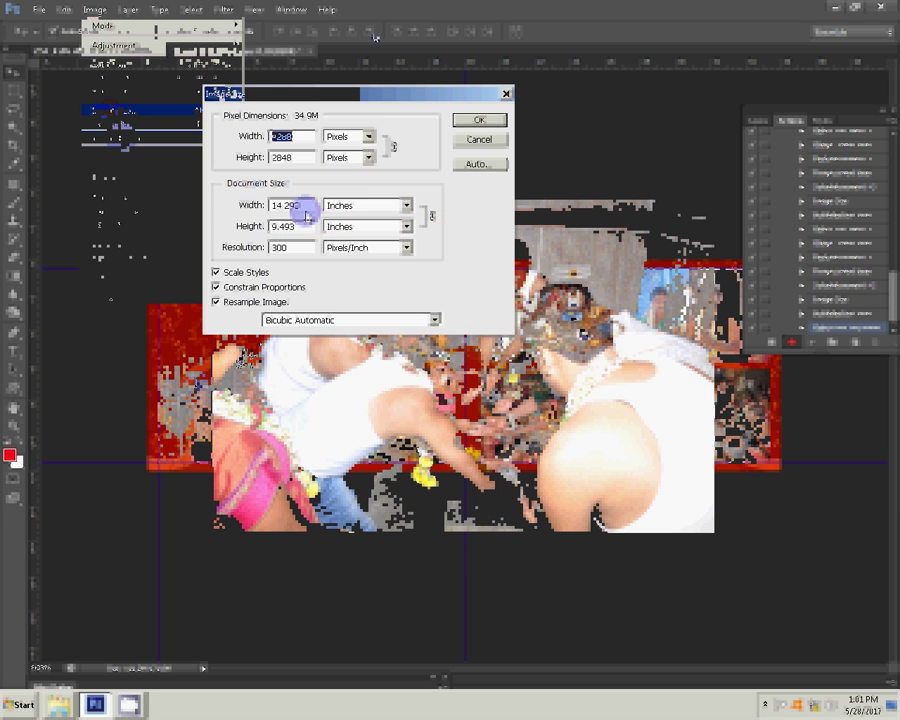
left_click_drag(306, 215, 227, 211)
type("8")
left_click(480, 120)
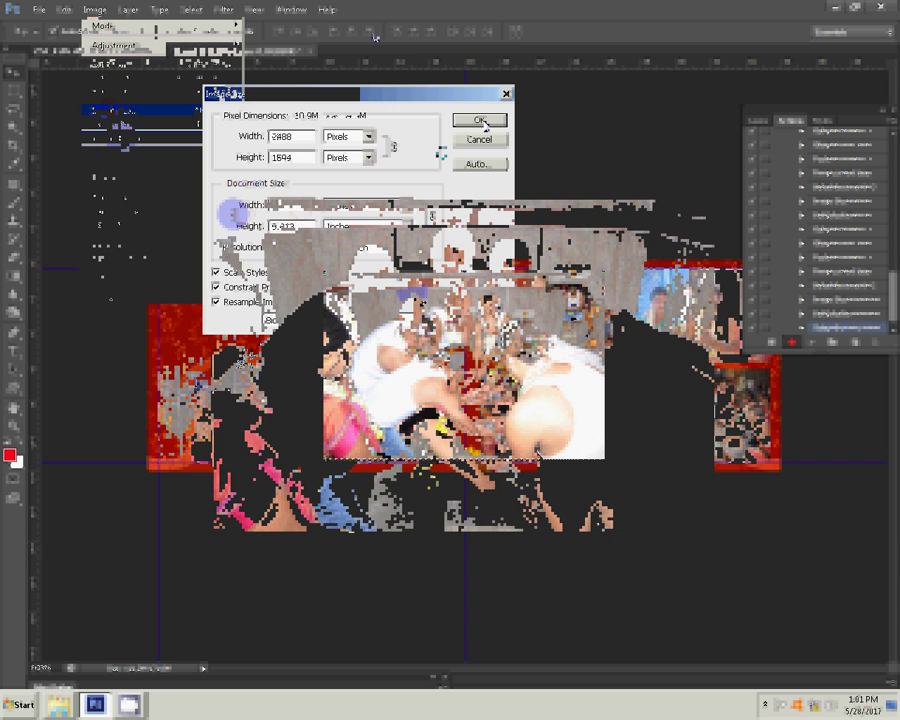
left_click(392, 138)
left_click(165, 50)
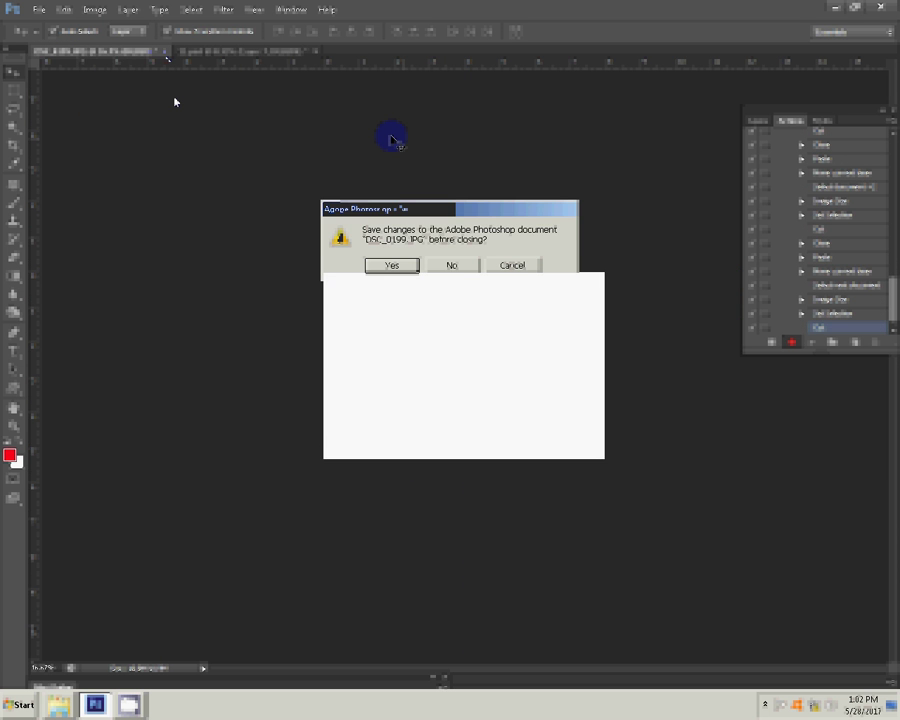
left_click(449, 266)
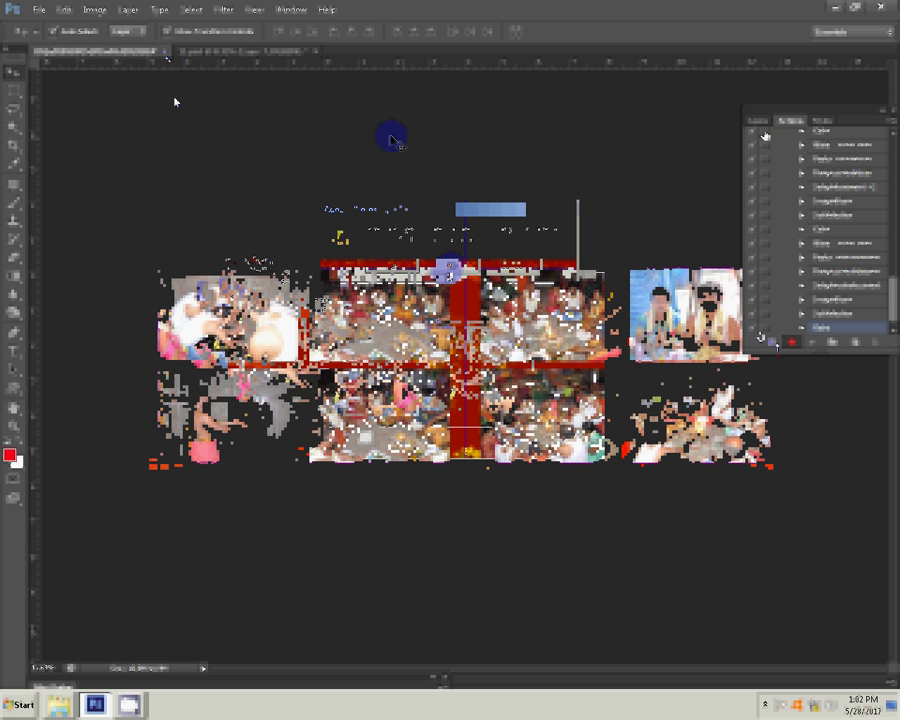
Add a Stroke layer effect to the top photo layer.
left_click(757, 120)
left_click(779, 342)
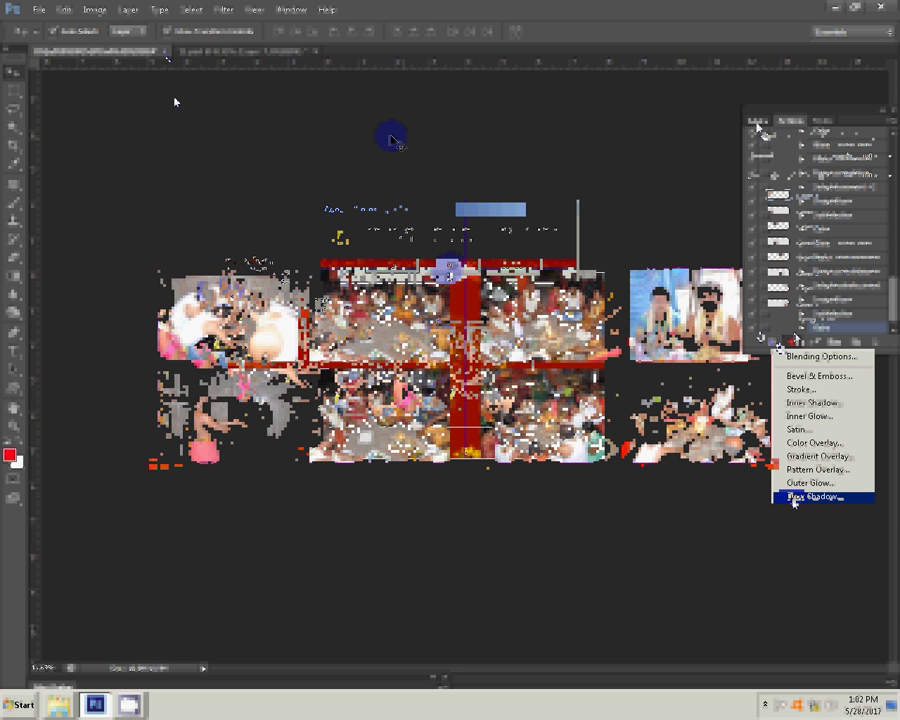
key("Up")
key("Up")
key("Up")
key("Up")
key("Up")
key("Up")
key("Up")
key("Up")
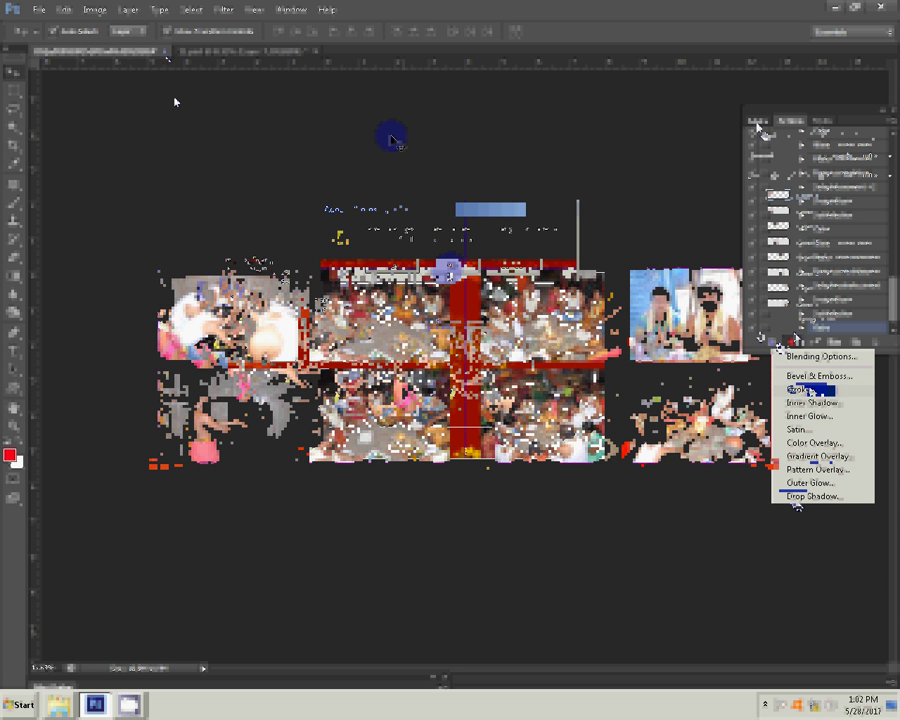
key("Return")
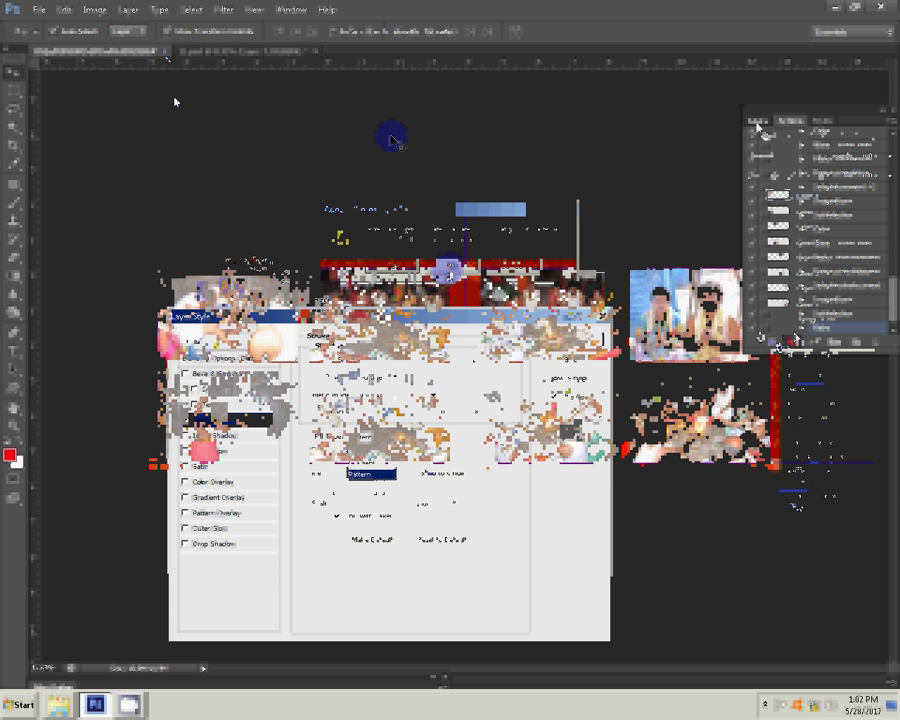
Give the stroke a rainbow Spectrum gradient fill at 22 px size and apply it.
left_click(390, 437)
key("Up")
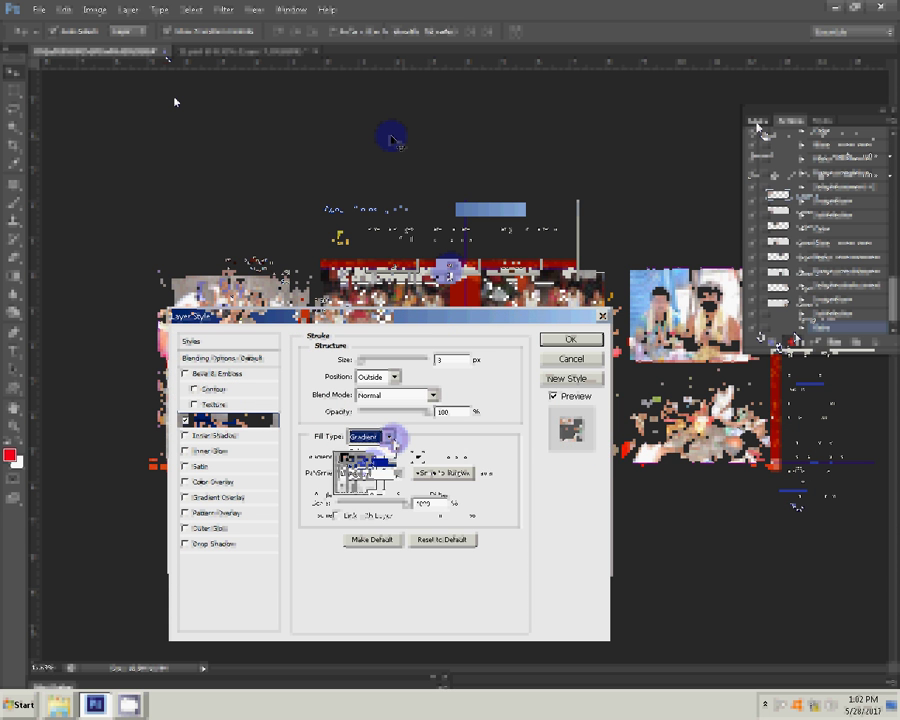
key("Return")
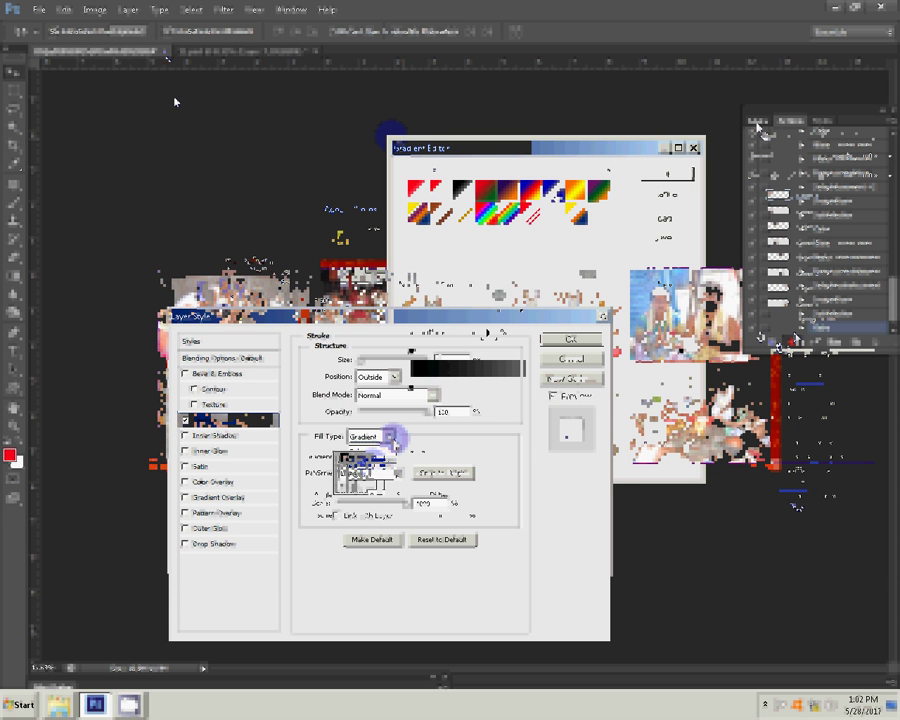
left_click(484, 216)
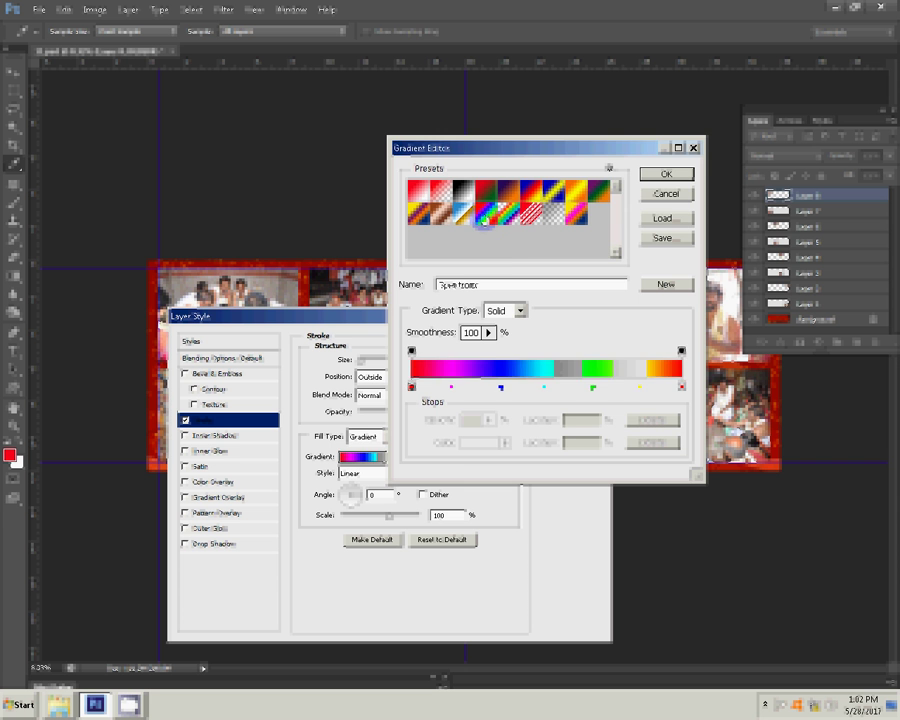
key("Return")
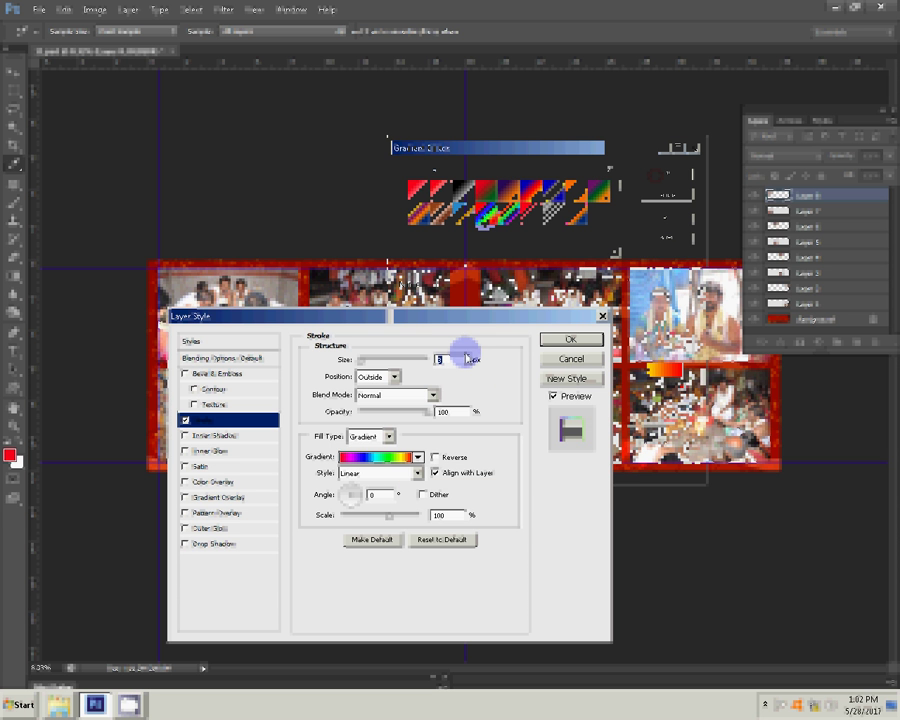
type("22")
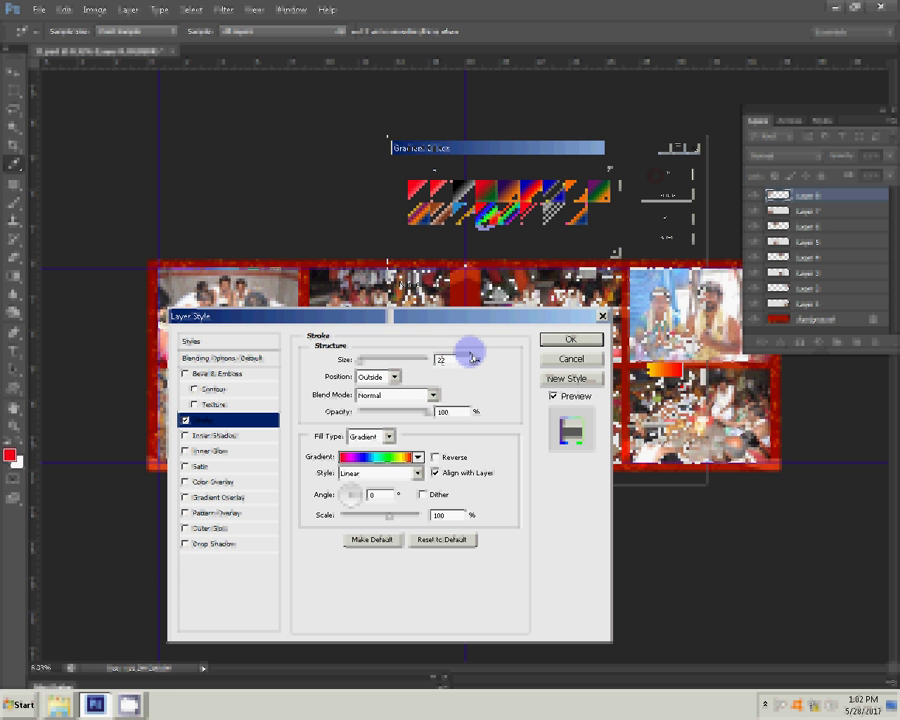
left_click(570, 340)
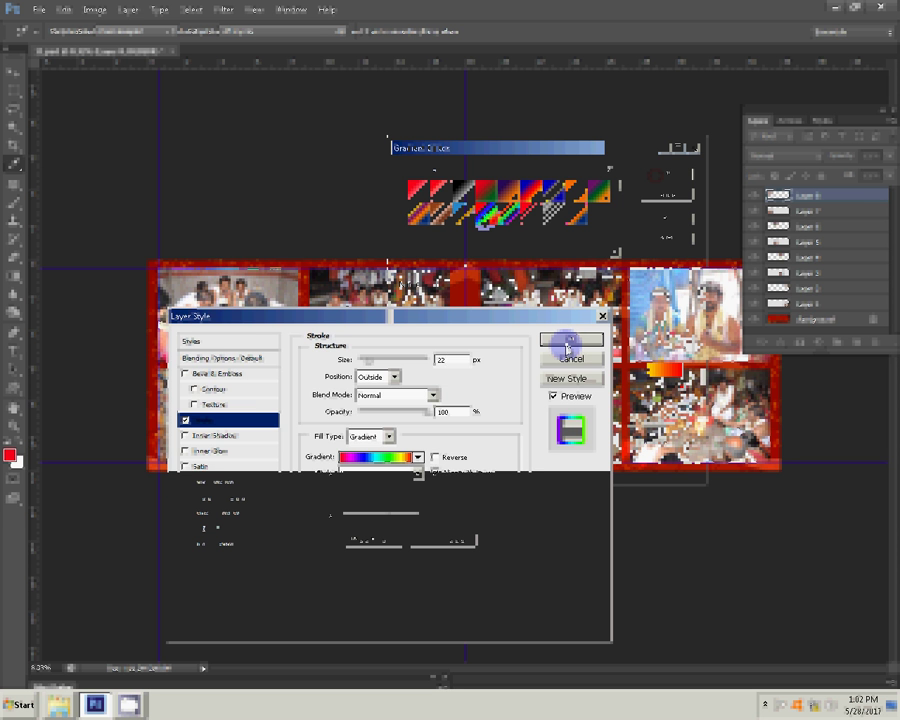
key("F1")
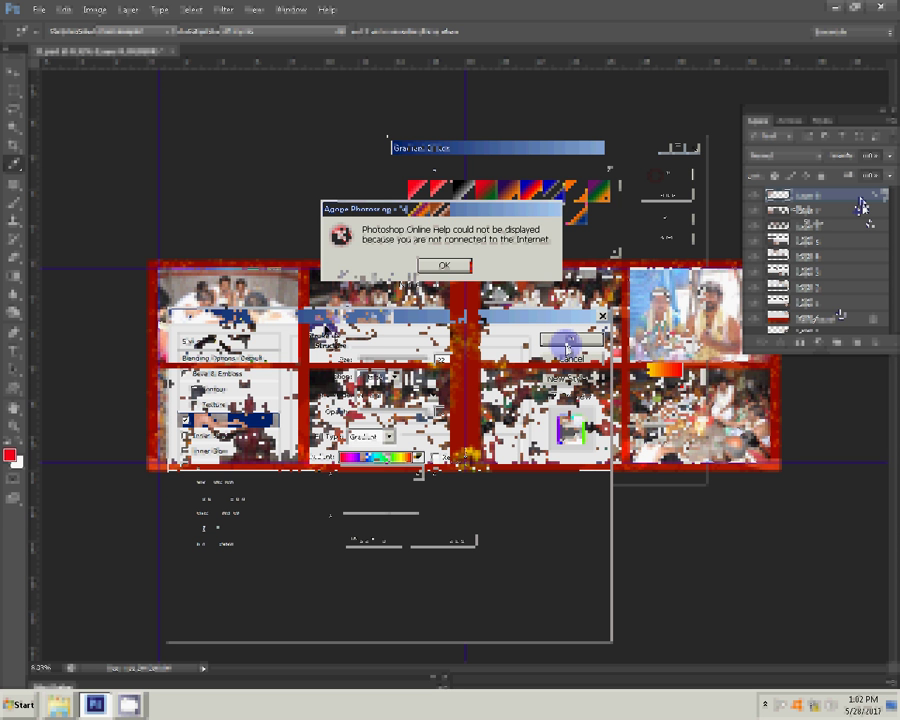
Dismiss the Online Help error twice and close the crashed Photoshop program.
left_click(447, 266)
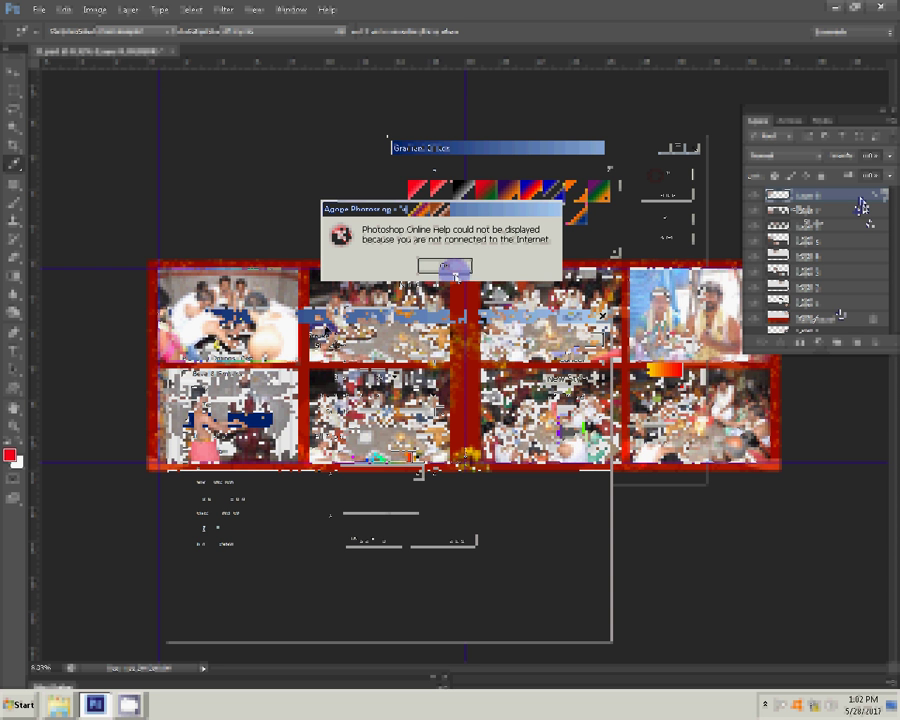
left_click(452, 270)
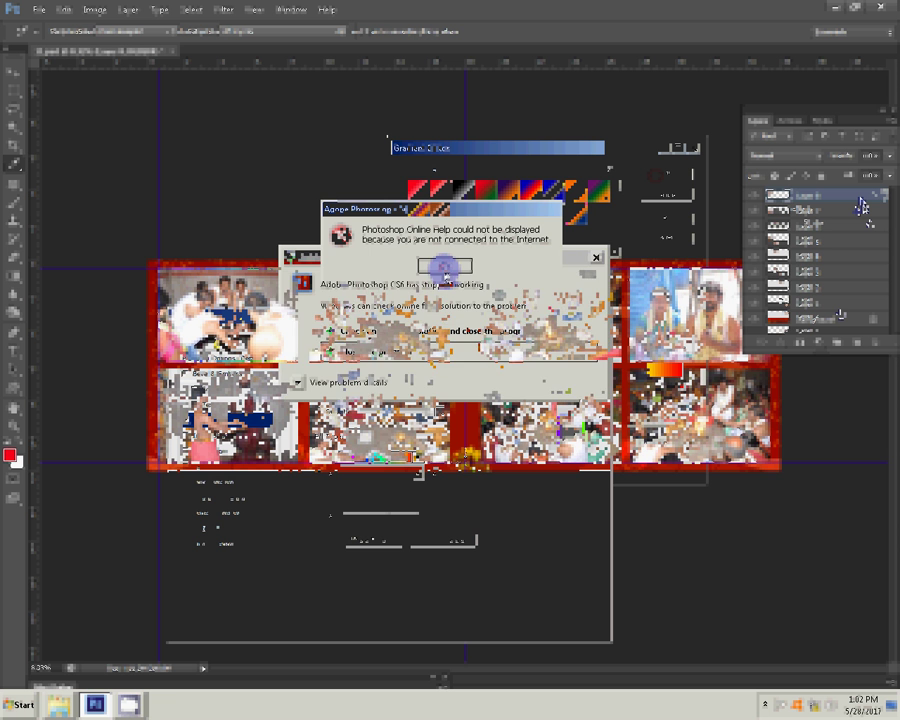
left_click(357, 352)
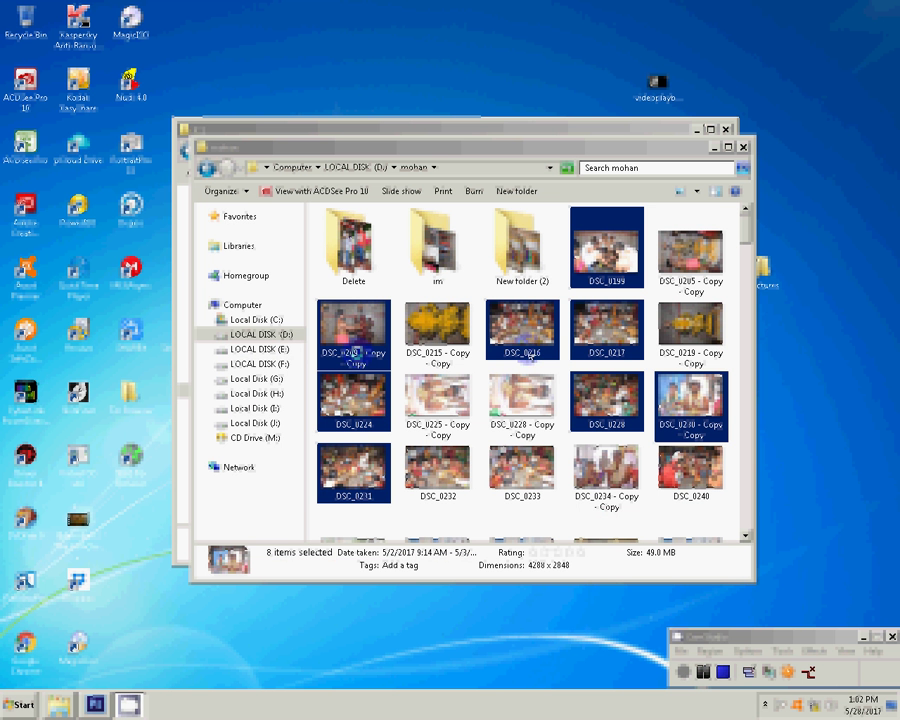